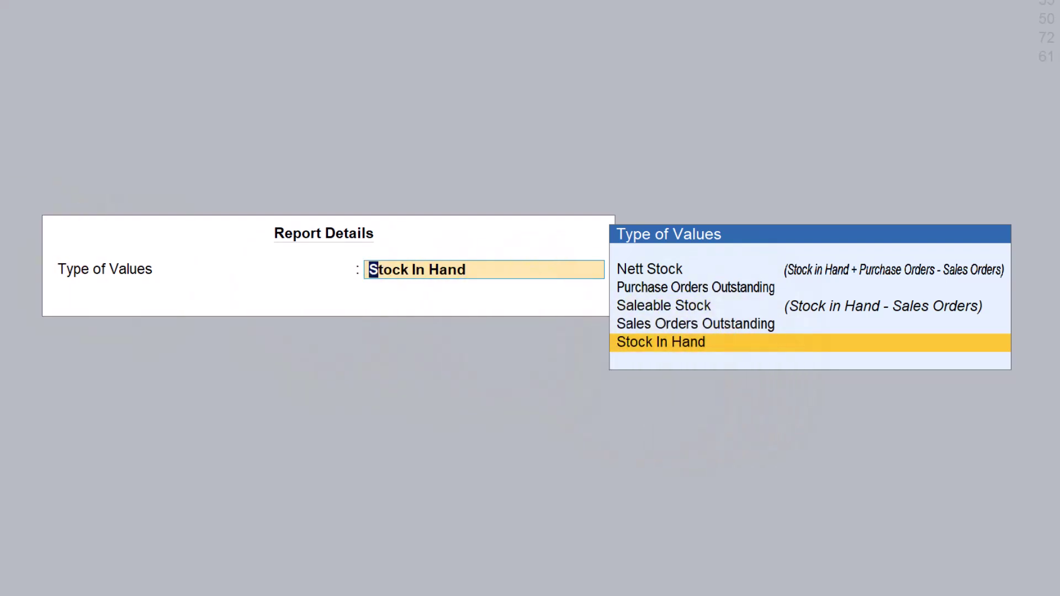
# Step: Keep Stock In Hand as the current stock position, review the Godown Type choices, and retain Our stock with us and third party
pyautogui.press('Return')
pyautogui.press('Down')
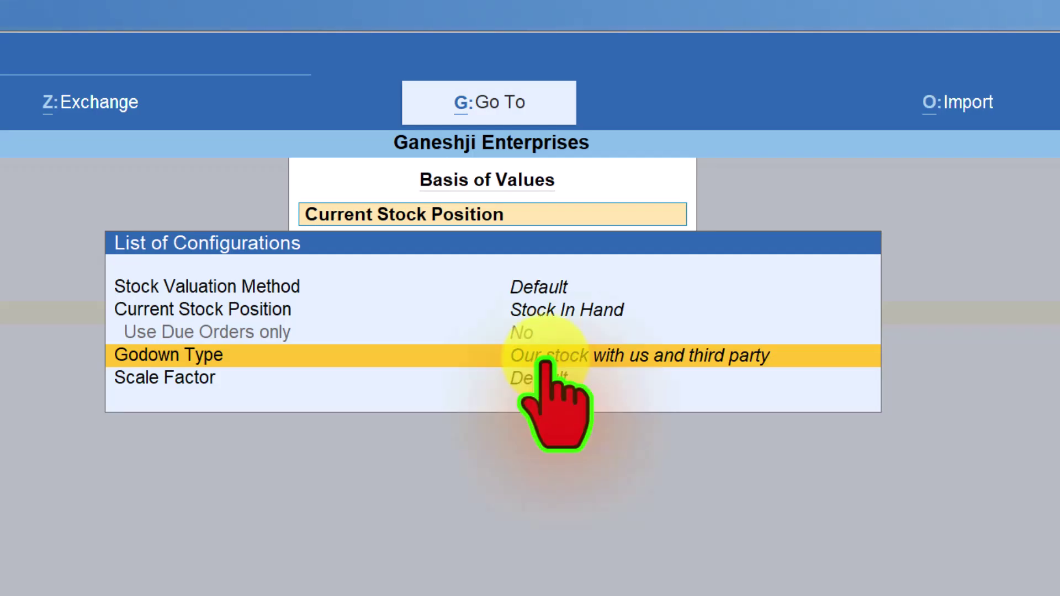
pyautogui.click(746, 361)
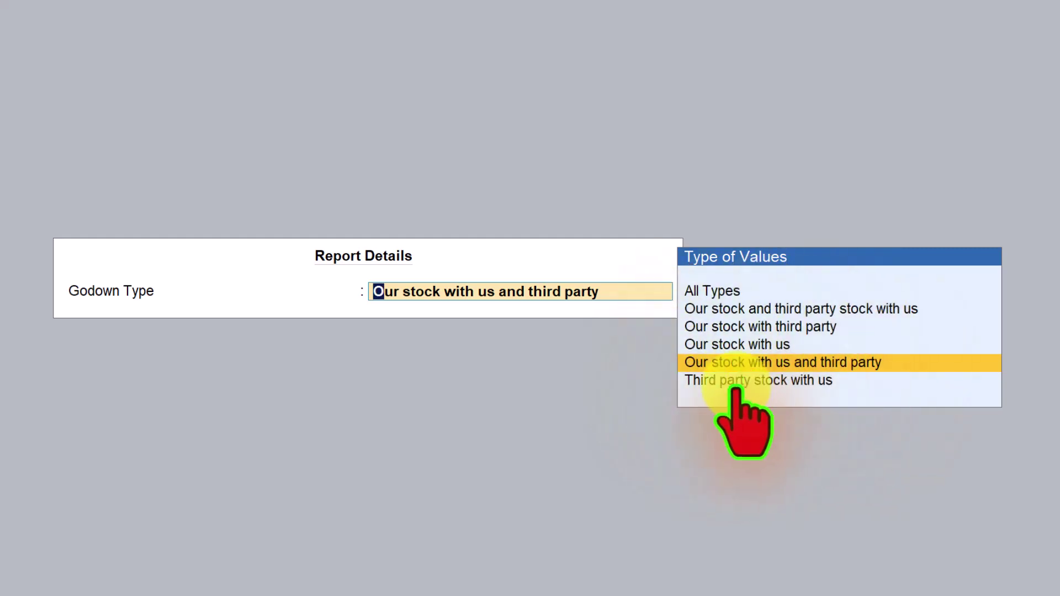
pyautogui.press('Up')
pyautogui.press('Up')
pyautogui.press('Up')
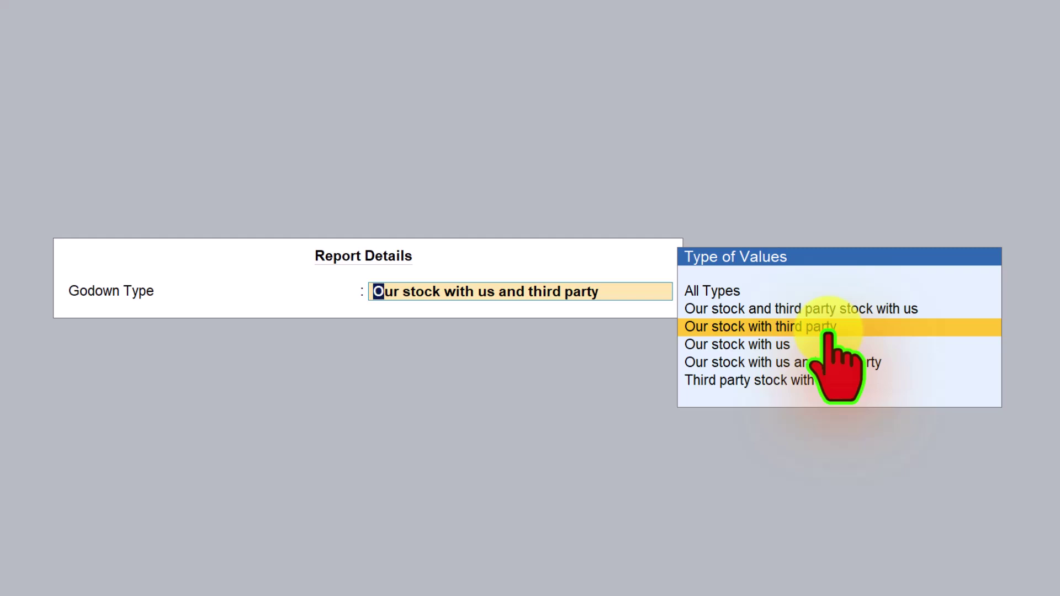
pyautogui.press('Down')
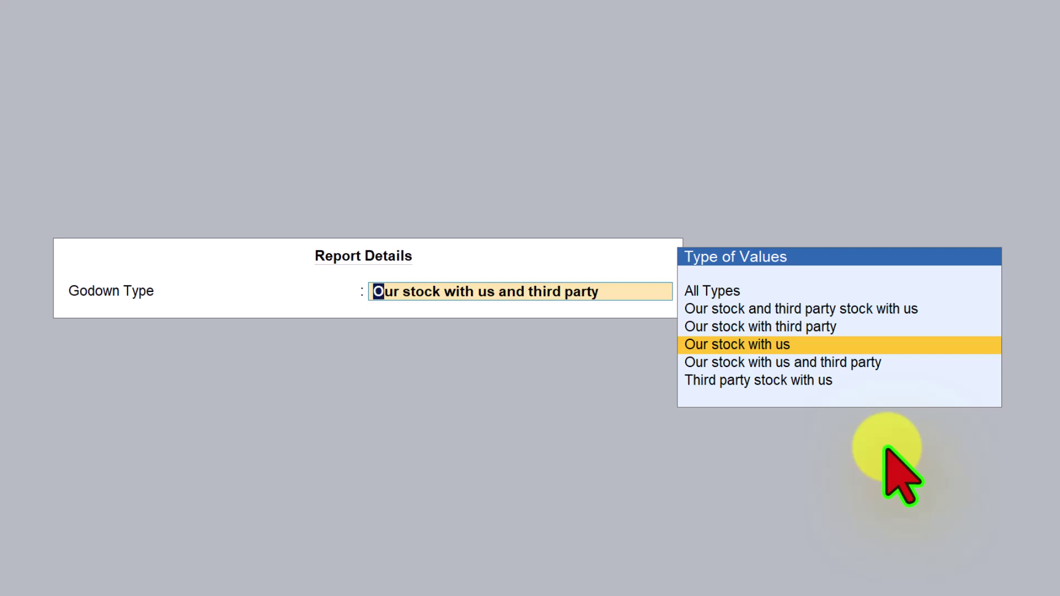
pyautogui.press('Down')
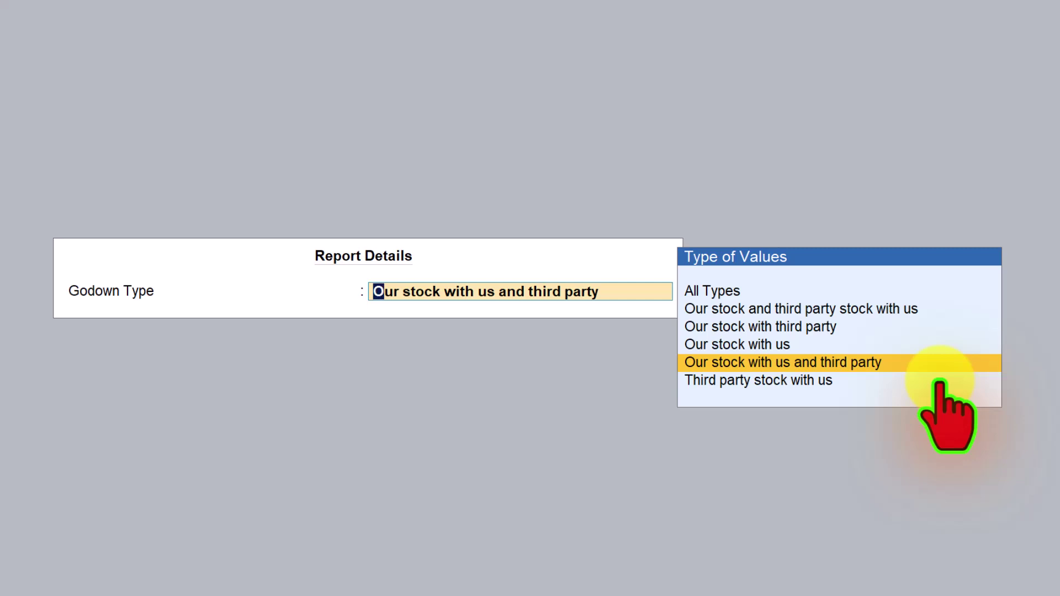
pyautogui.press('Down')
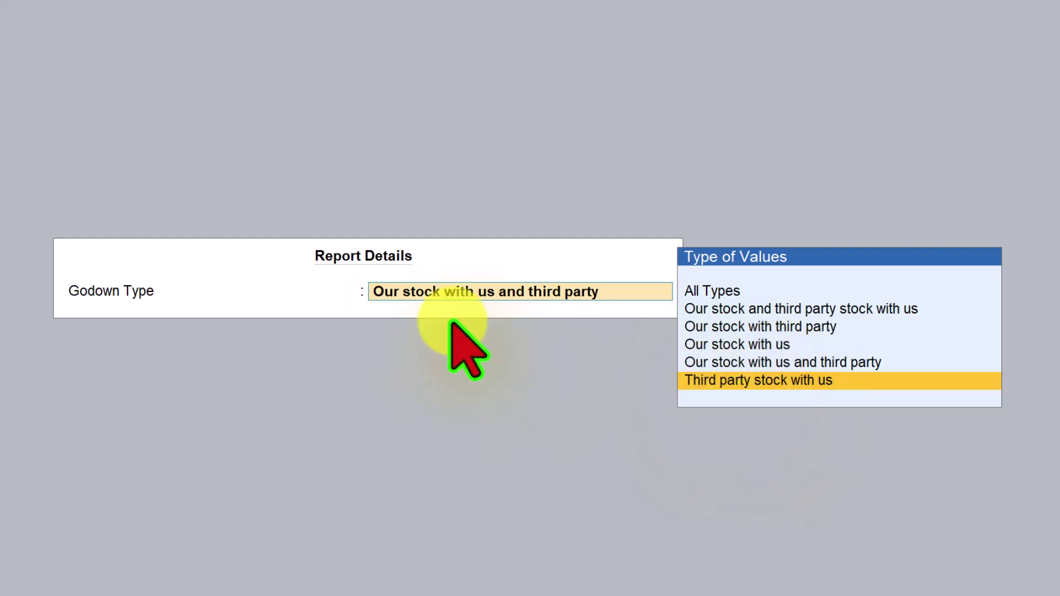
pyautogui.press('Return')
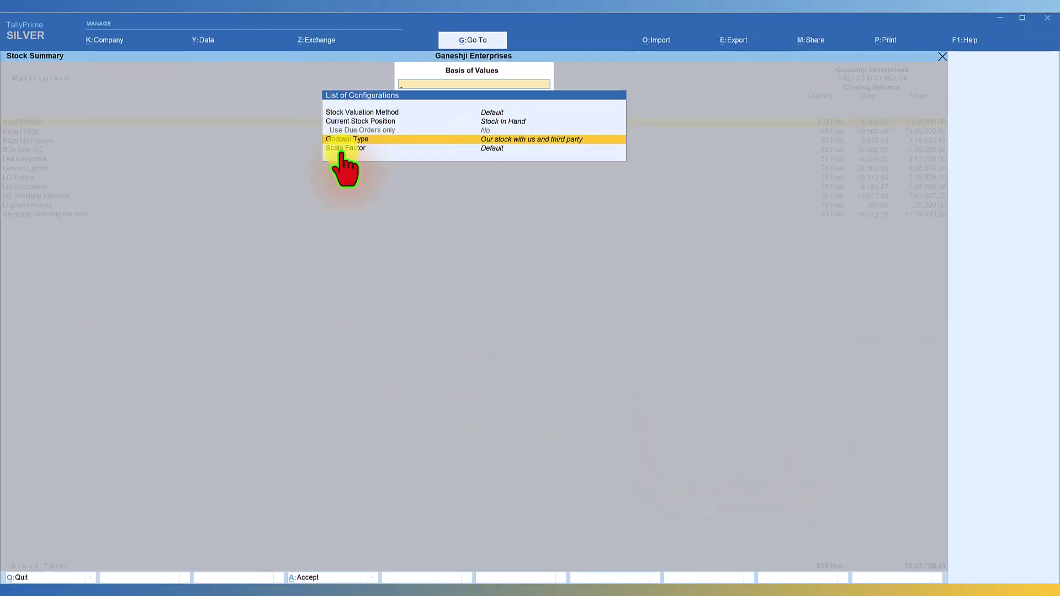
pyautogui.hotkey('ctrl', 'a')
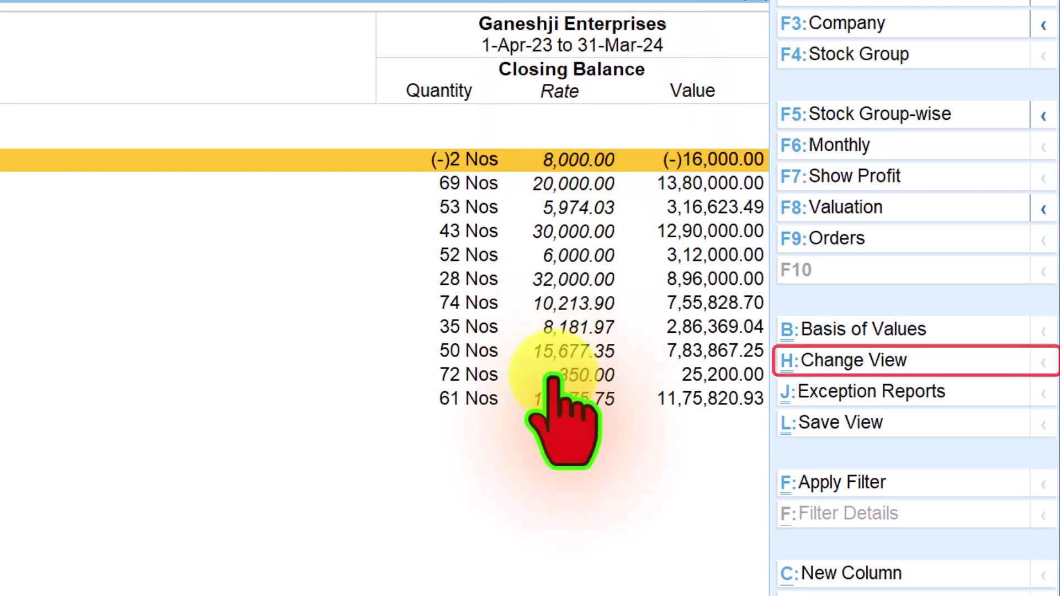
# Step: Compare the Stock Summary in its Stock Group-wise and Stock Item-wise views, finishing on the item-wise view
pyautogui.click(868, 360)
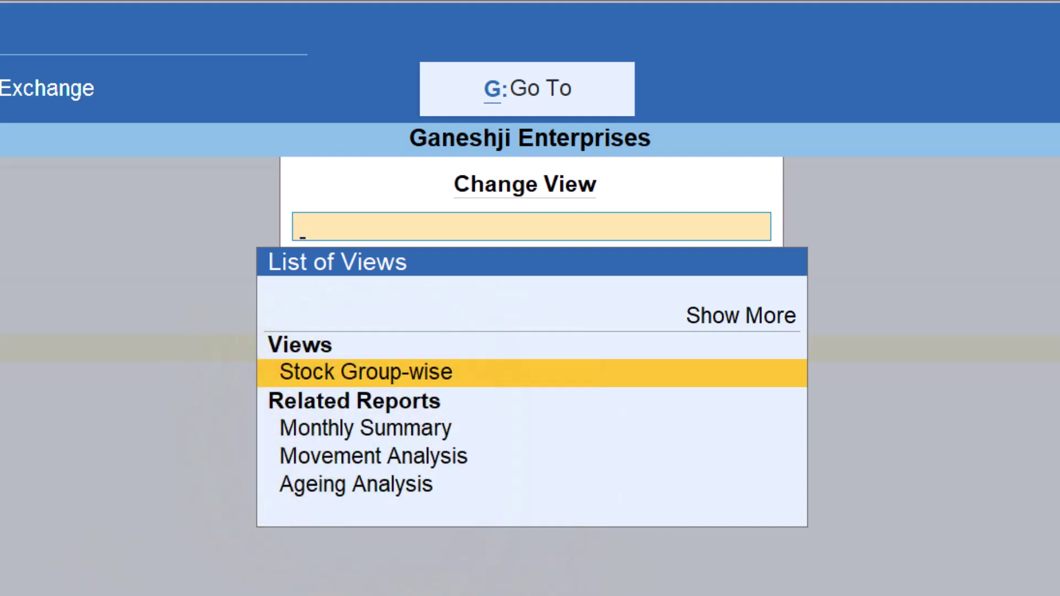
pyautogui.press('Return')
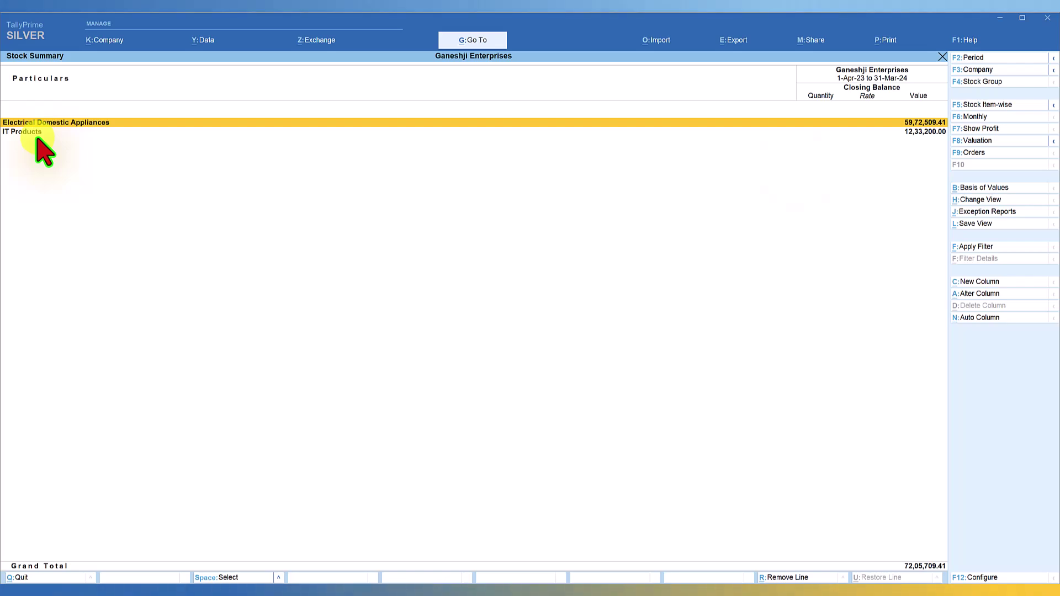
pyautogui.click(980, 199)
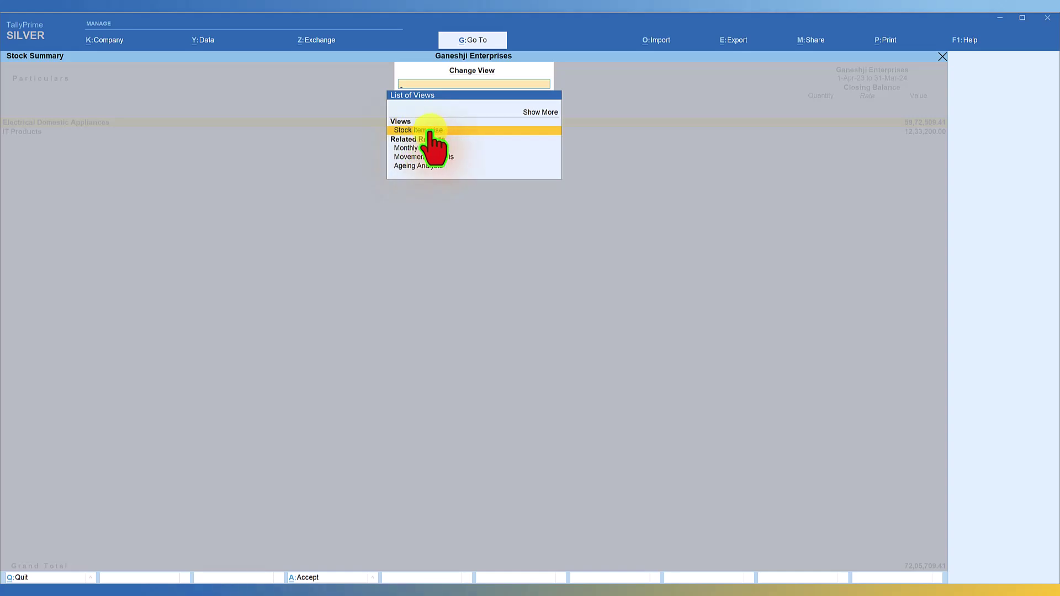
pyautogui.press('Escape')
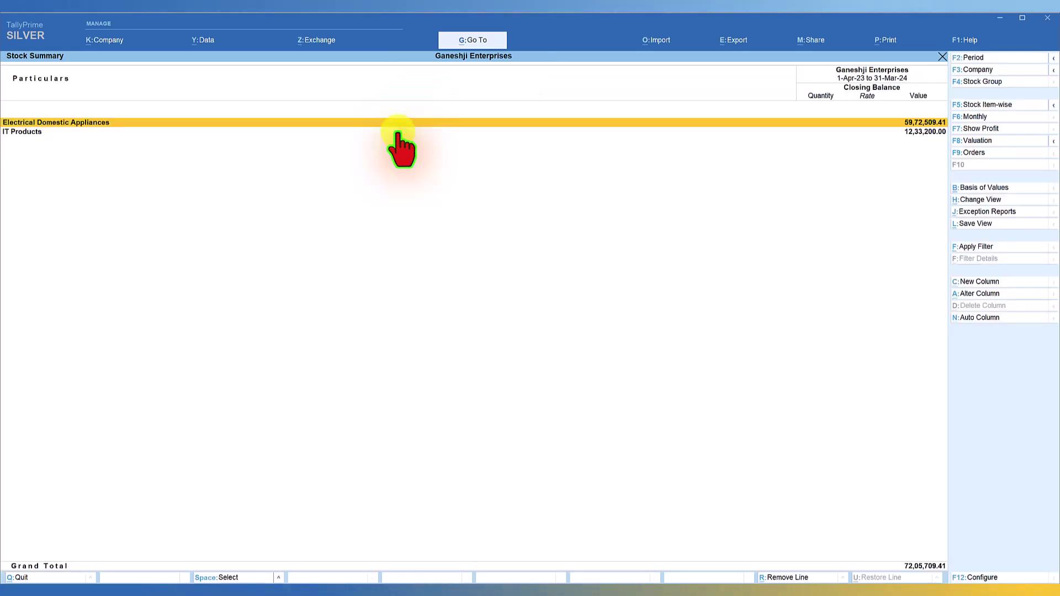
pyautogui.click(979, 105)
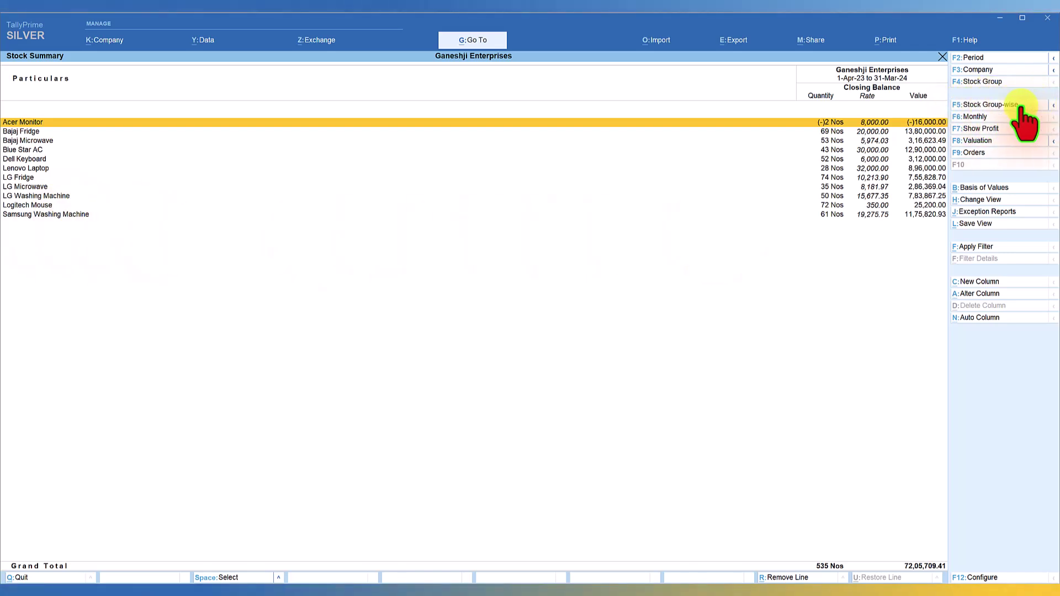
pyautogui.click(997, 104)
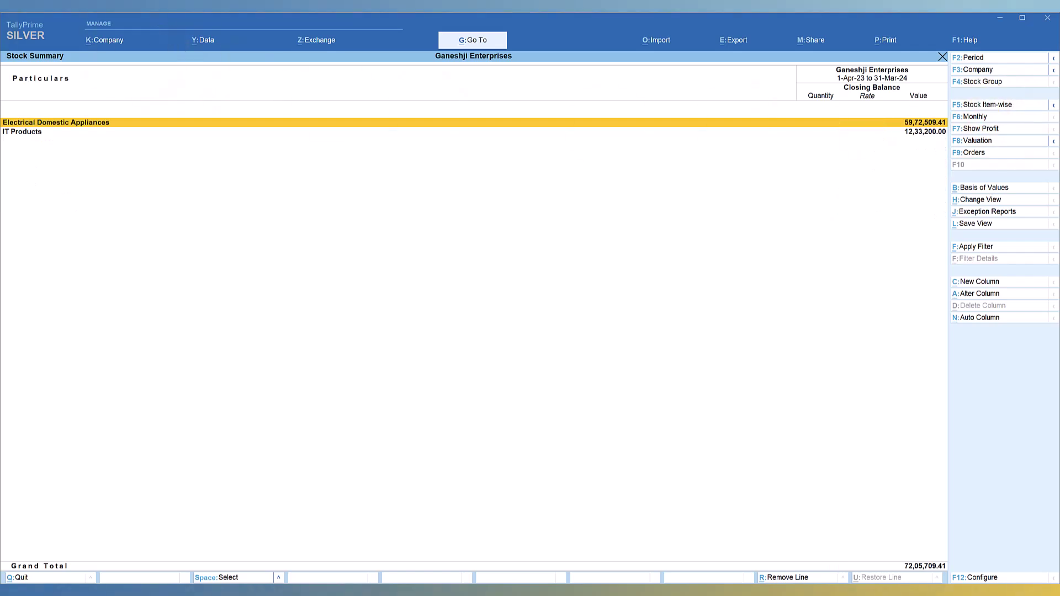
pyautogui.click(994, 105)
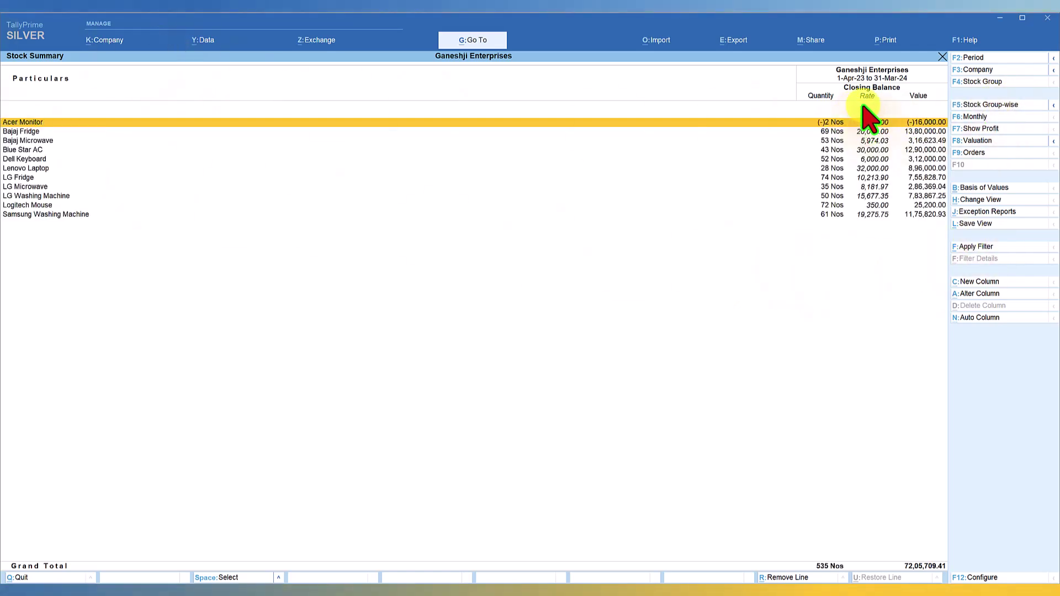
# Step: Open the Movement Analysis report from the Stock Summary and show it stock item-wise
pyautogui.click(981, 200)
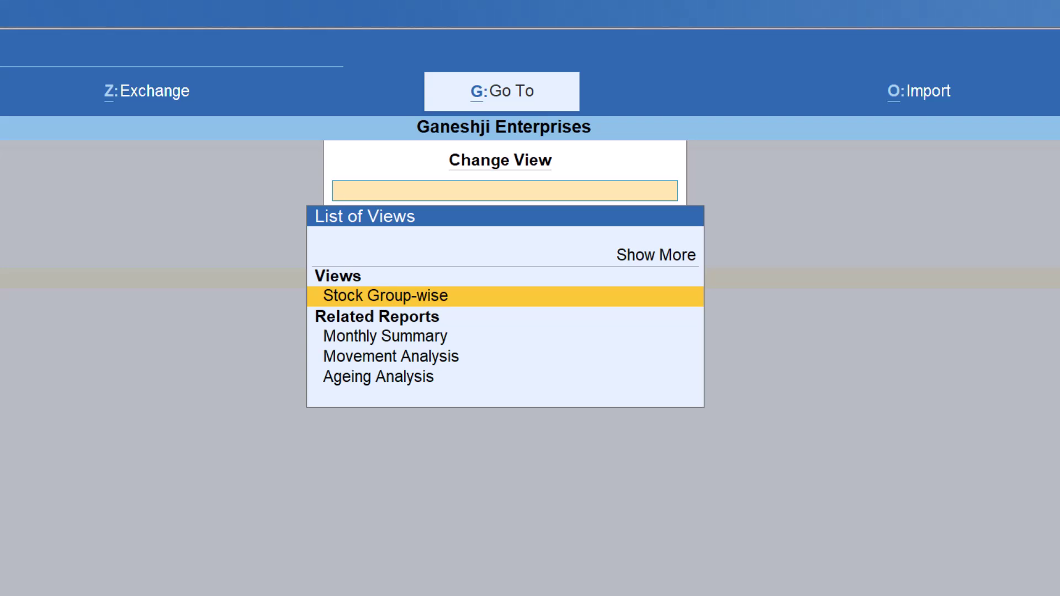
pyautogui.click(436, 356)
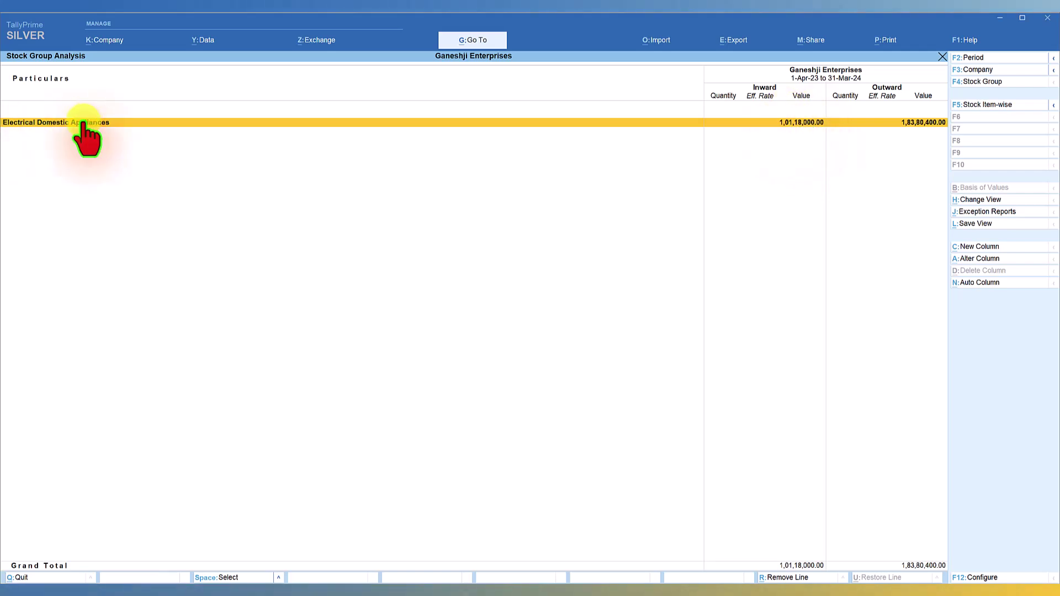
pyautogui.click(994, 106)
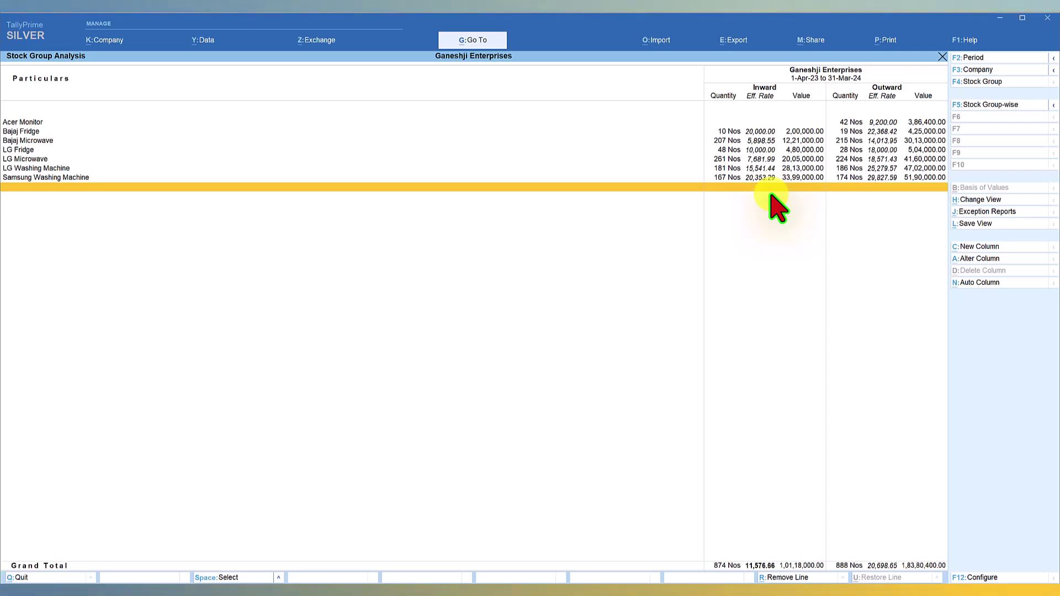
# Step: Show the movement analysis By Ledgers in detailed format
pyautogui.click(994, 201)
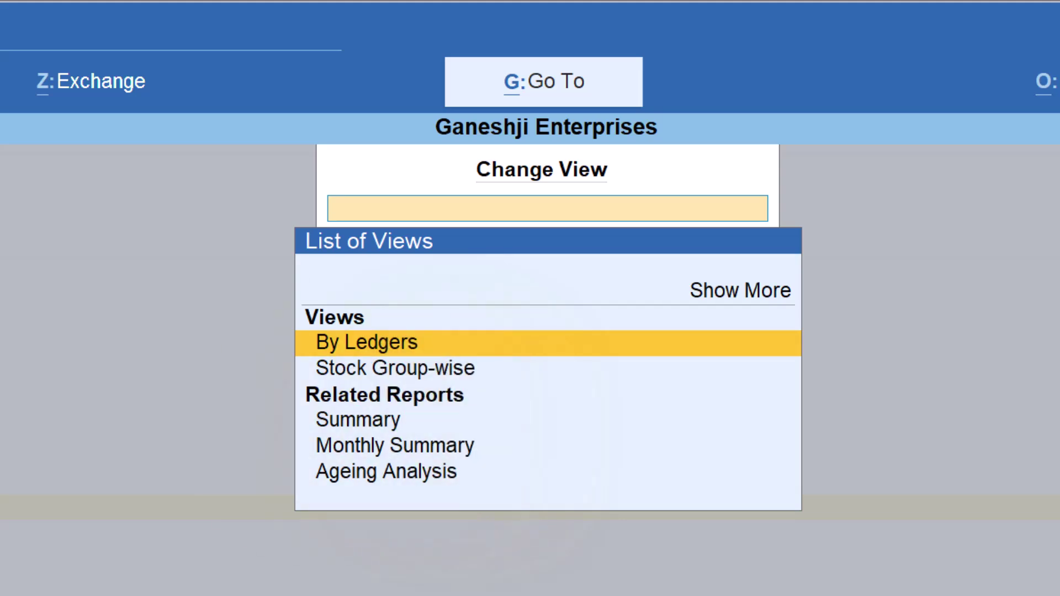
pyautogui.press('Return')
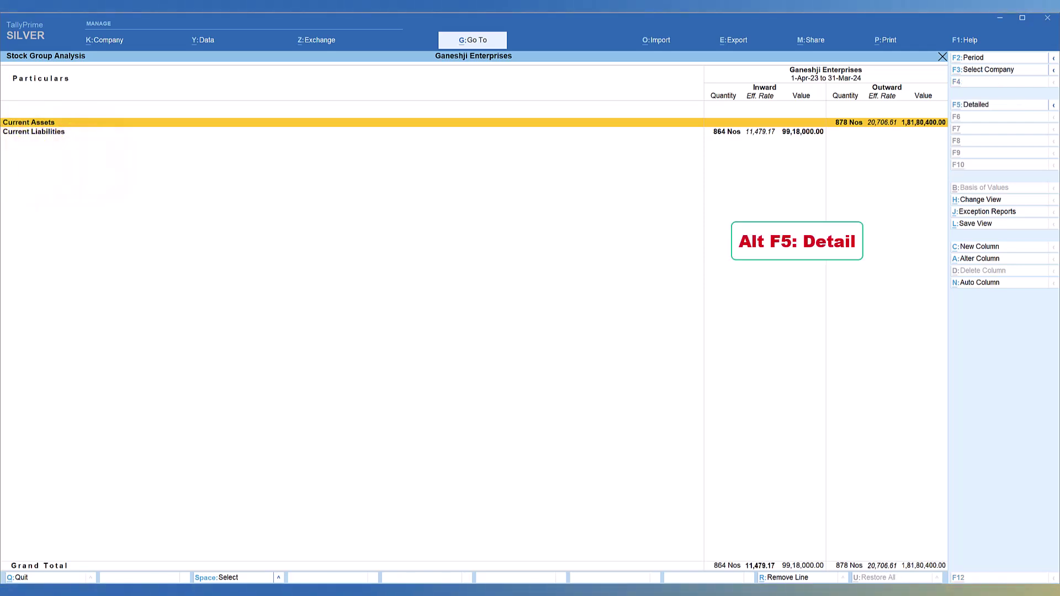
pyautogui.hotkey('alt', 'F5')
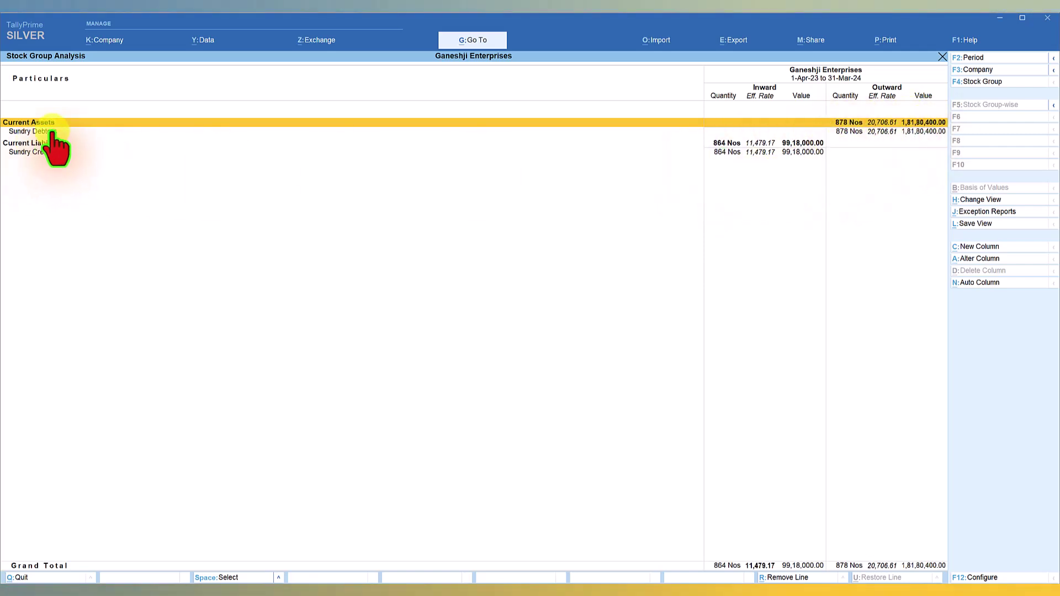
# Step: Expand the Sundry Debtors and Sundry Creditors groups to list their individual party ledgers
pyautogui.click(35, 132)
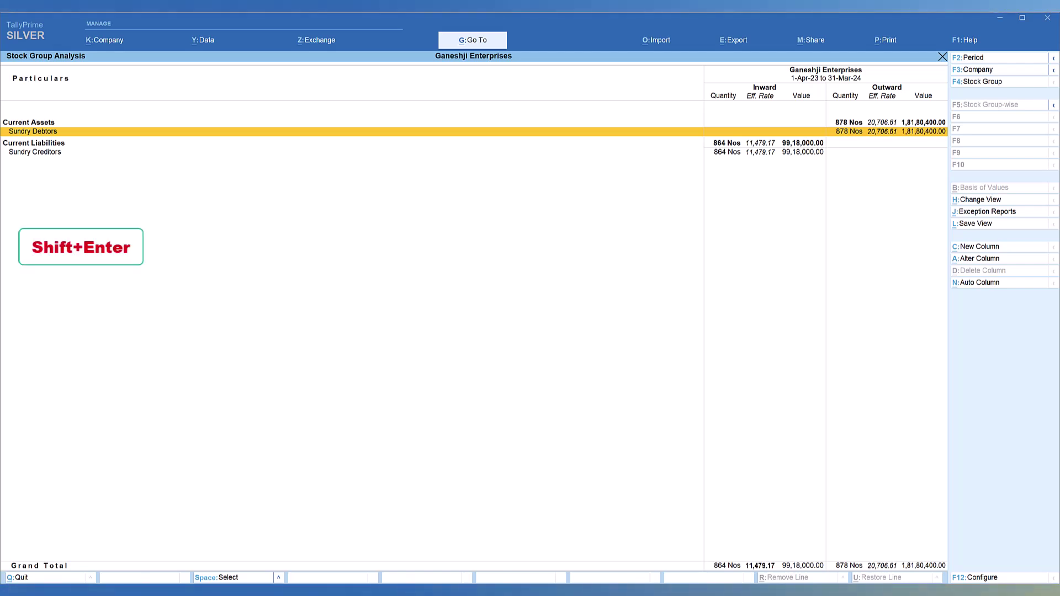
pyautogui.hotkey('shift', 'Return')
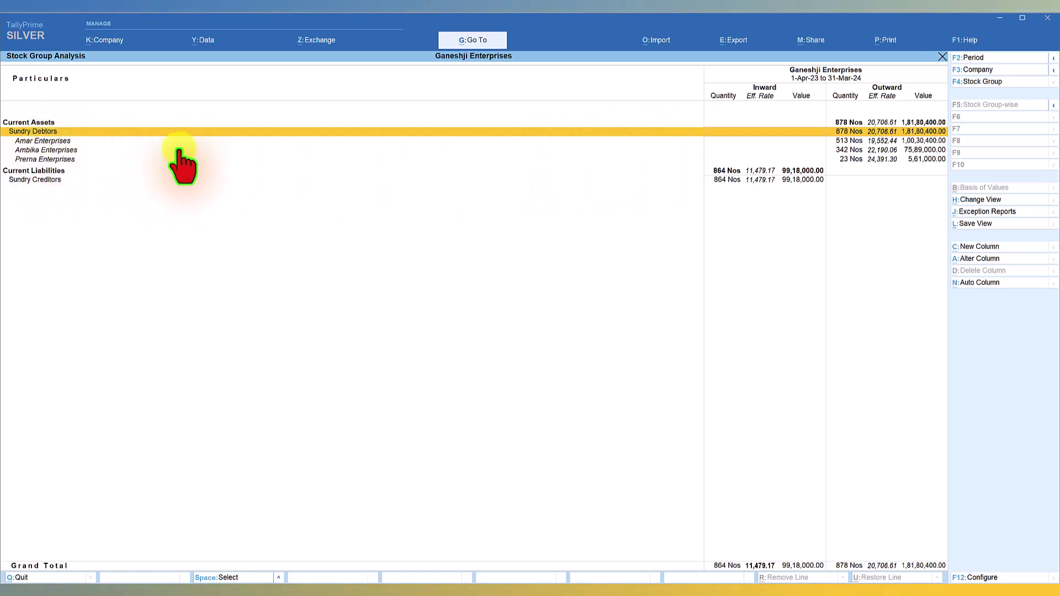
pyautogui.click(60, 142)
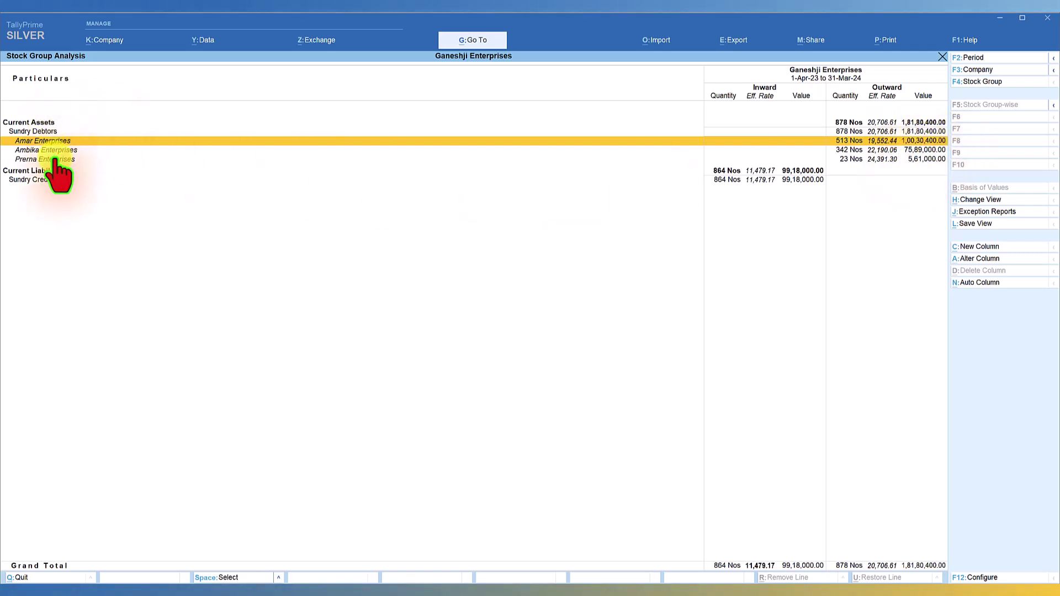
pyautogui.click(40, 179)
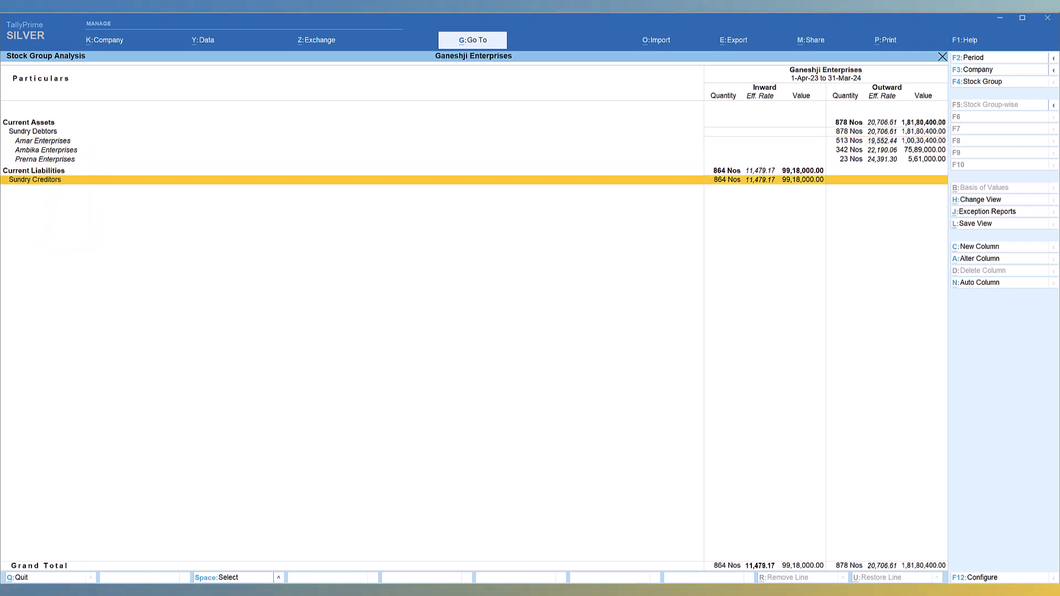
pyautogui.hotkey('shift', 'Return')
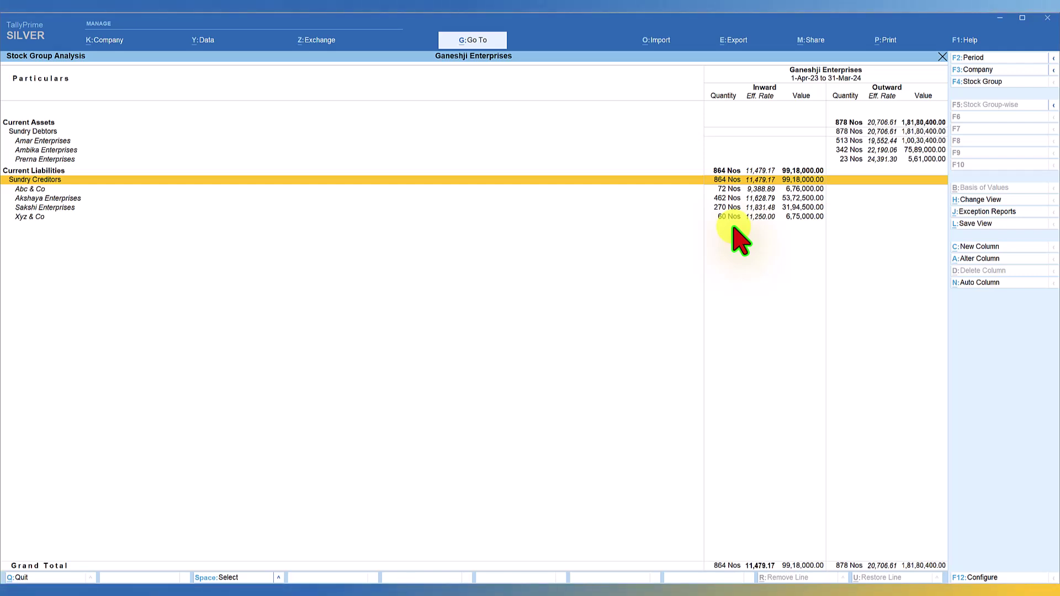
# Step: Return the movement analysis to the stock item-wise view and hide the location details under each item
pyautogui.press('h')
pyautogui.click(432, 142)
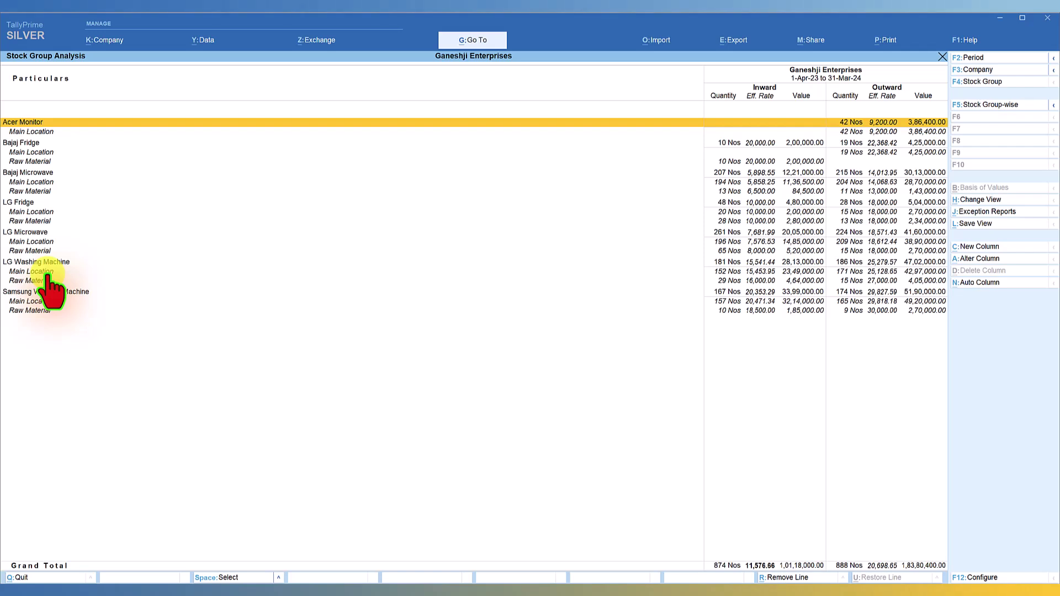
pyautogui.press('F5')
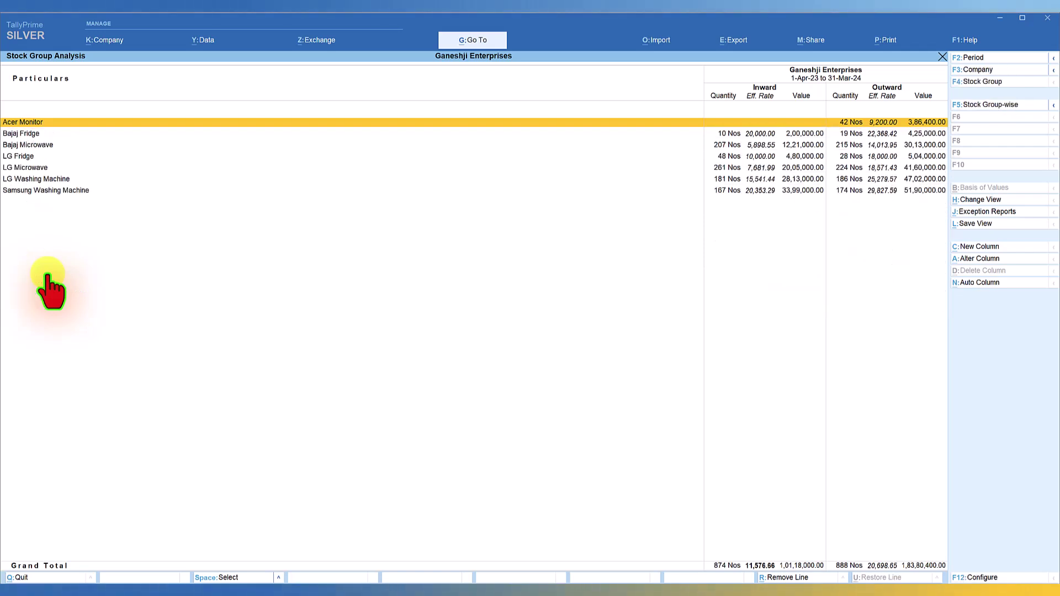
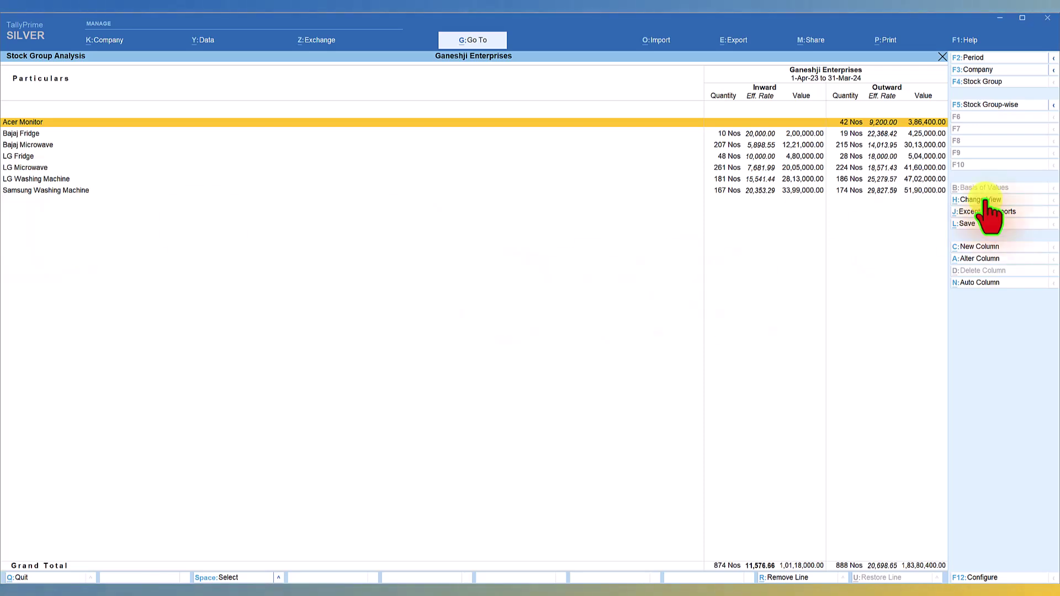
# Step: Open the Ageing Analysis report and set its ageing periods to 0 to 90, 90 to 120, and 120 to 0 days
pyautogui.click(984, 201)
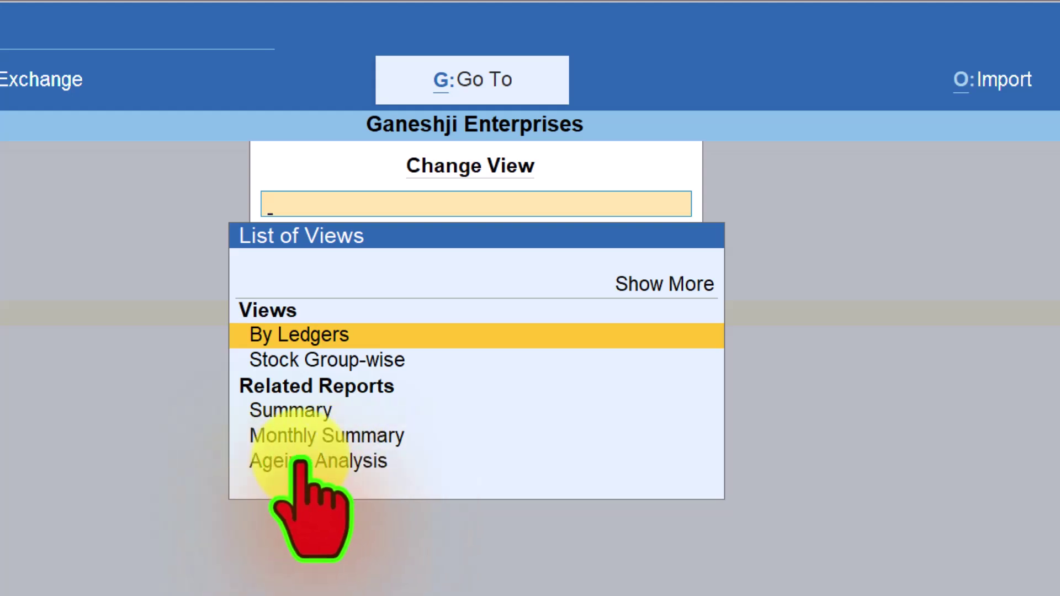
pyautogui.click(319, 461)
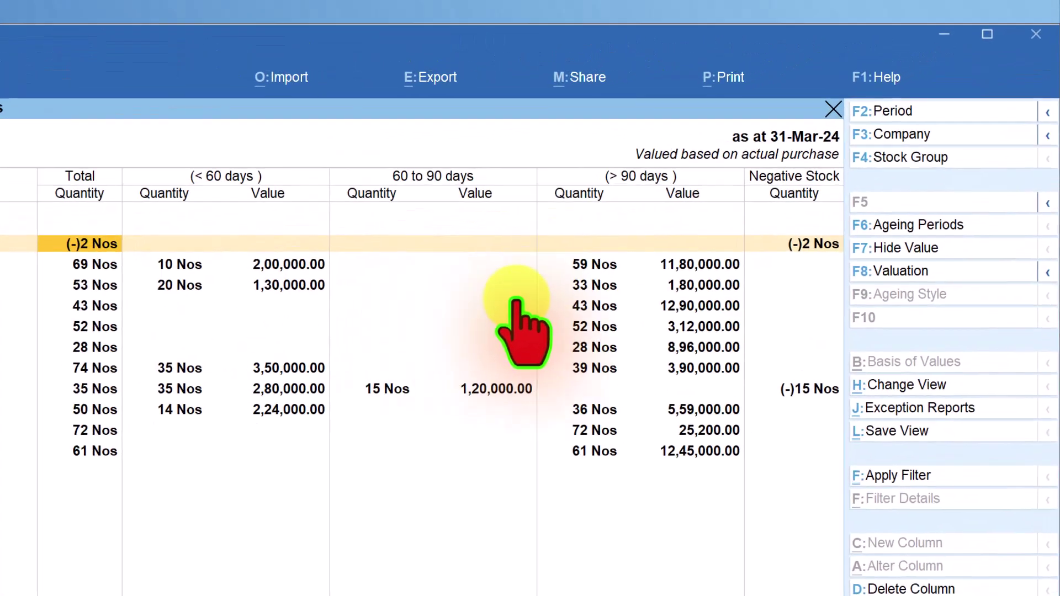
pyautogui.click(955, 227)
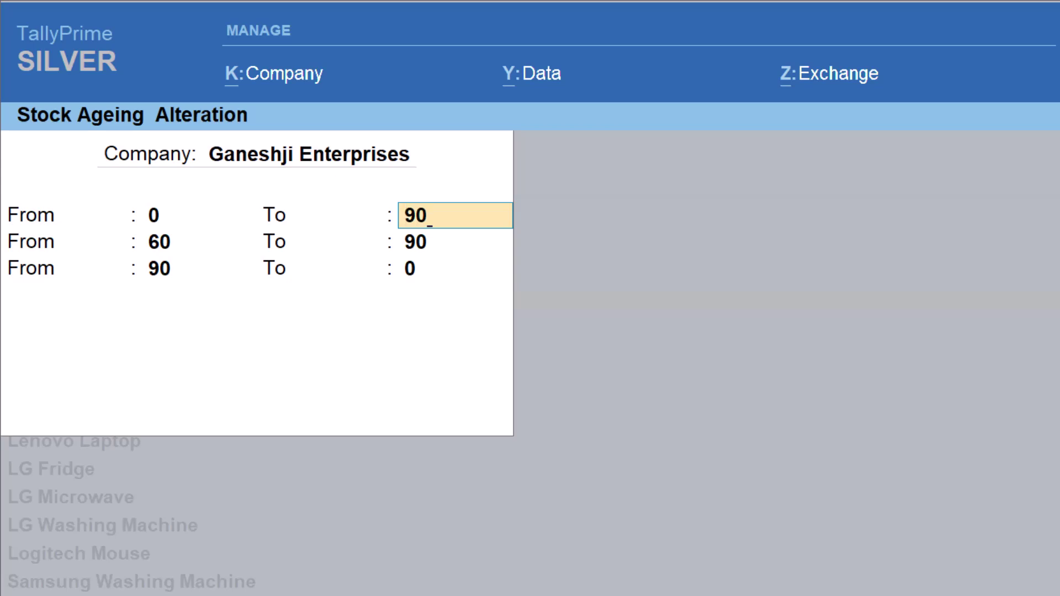
pyautogui.write('90')
pyautogui.press('Return')
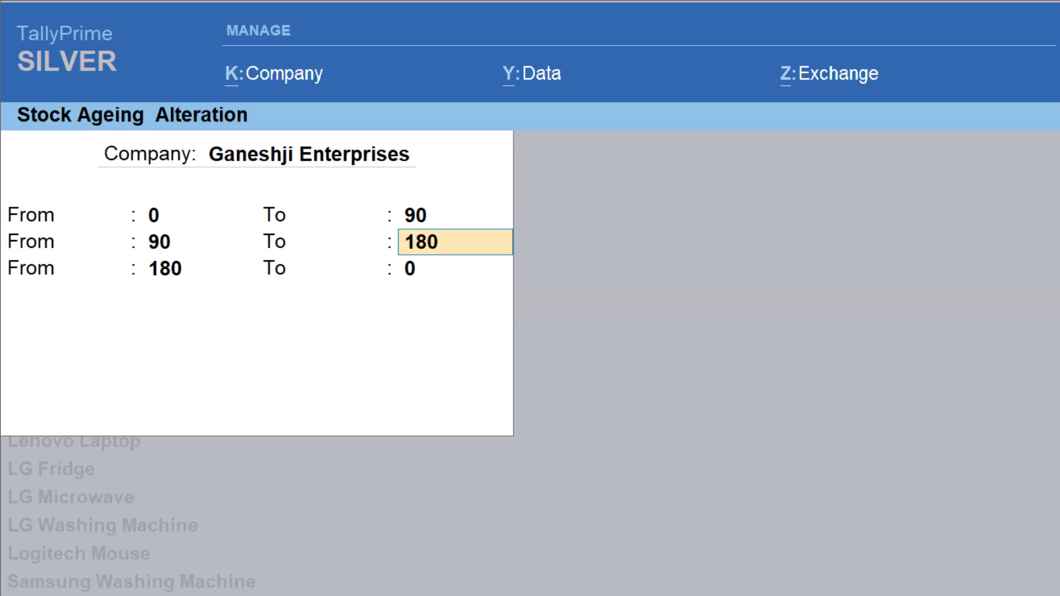
pyautogui.write('120')
pyautogui.press('Return')
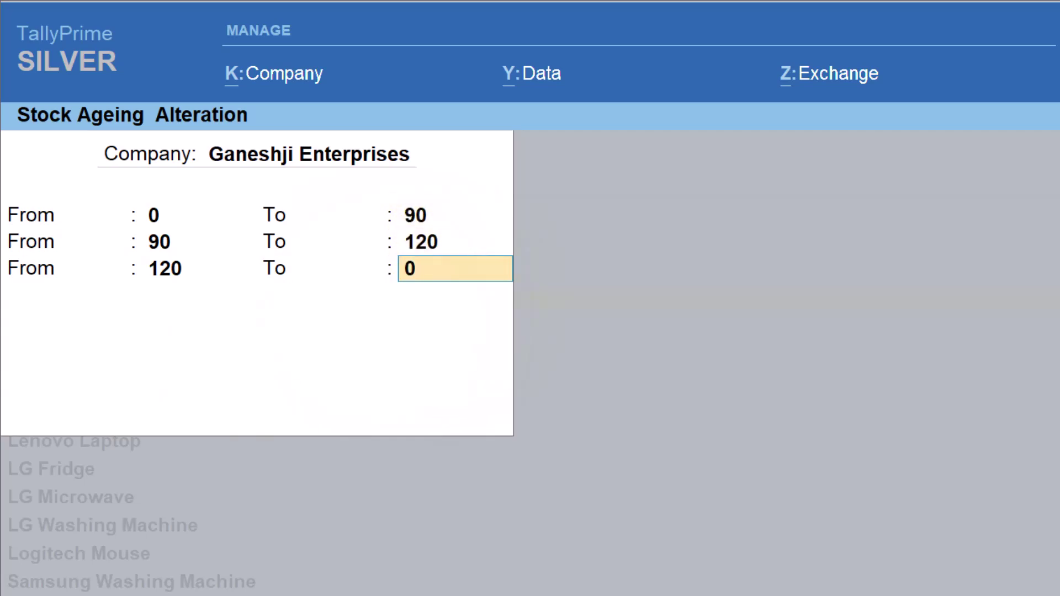
pyautogui.press('Return')
pyautogui.press('Return')
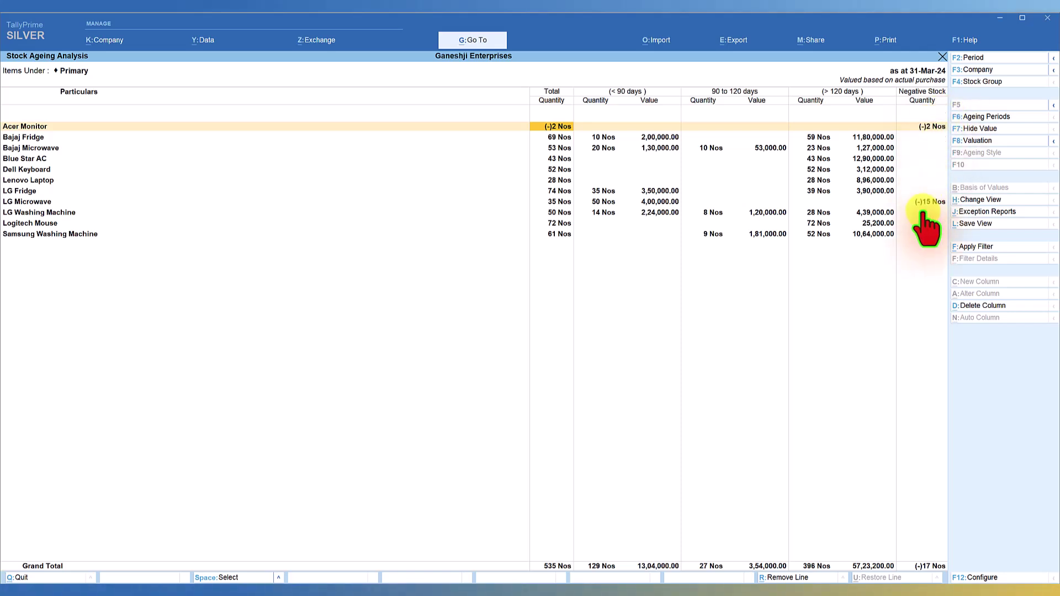
# Step: Switch from the ageing analysis back to the Summary view and list the closing balances stock item-wise
pyautogui.click(986, 200)
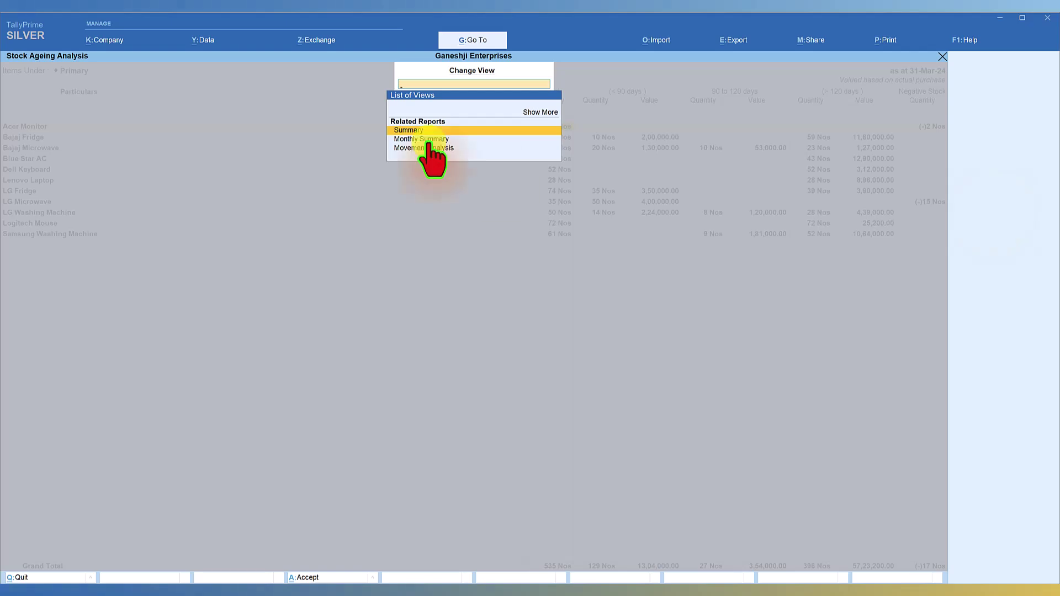
pyautogui.click(410, 133)
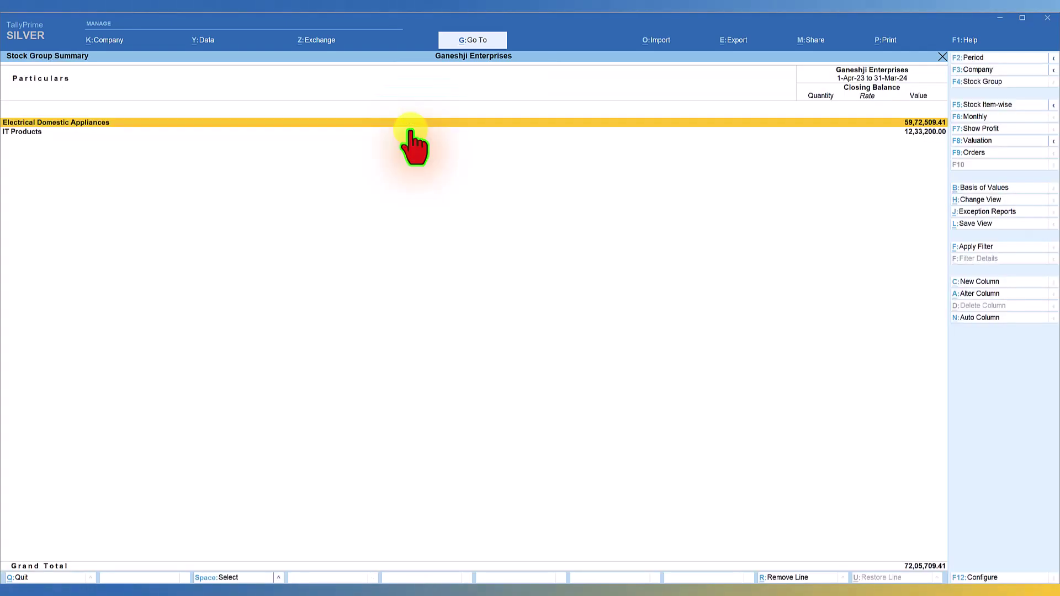
pyautogui.click(988, 105)
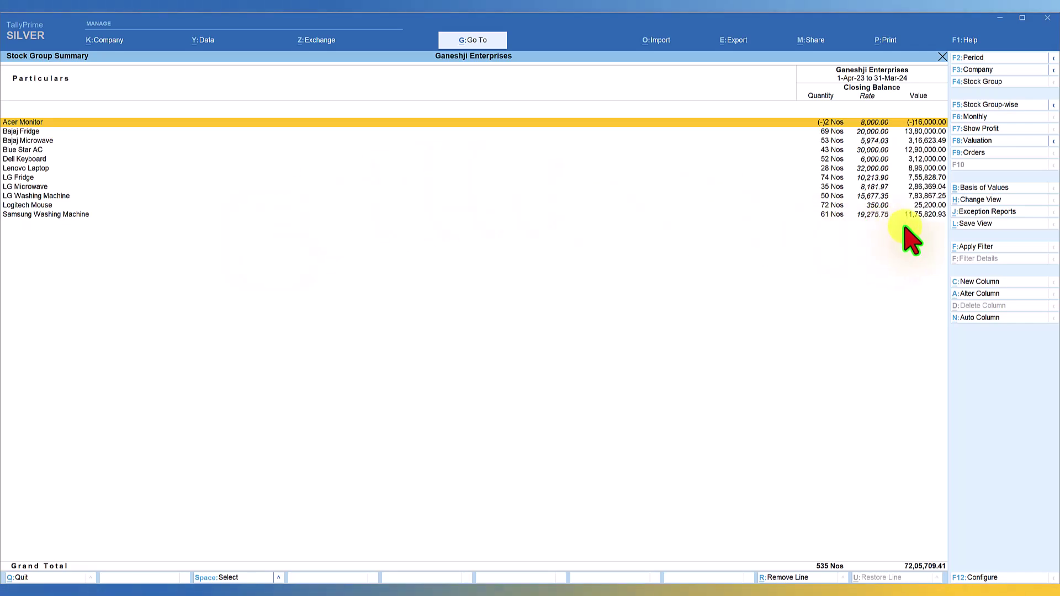
# Step: Open the Negative Stock Items exception report from the stock item-wise summary
pyautogui.click(938, 264)
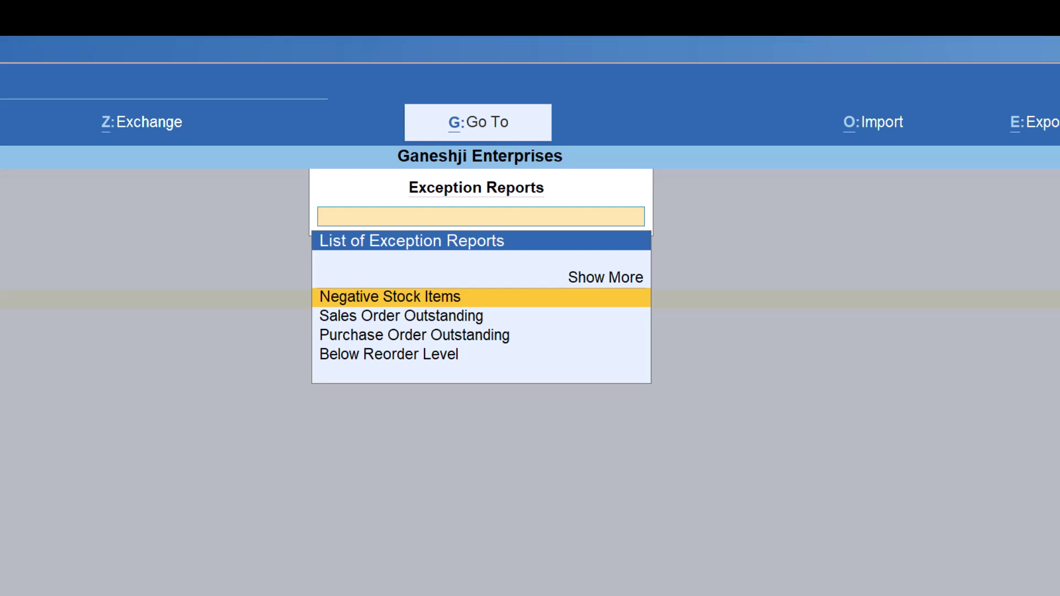
pyautogui.press('Return')
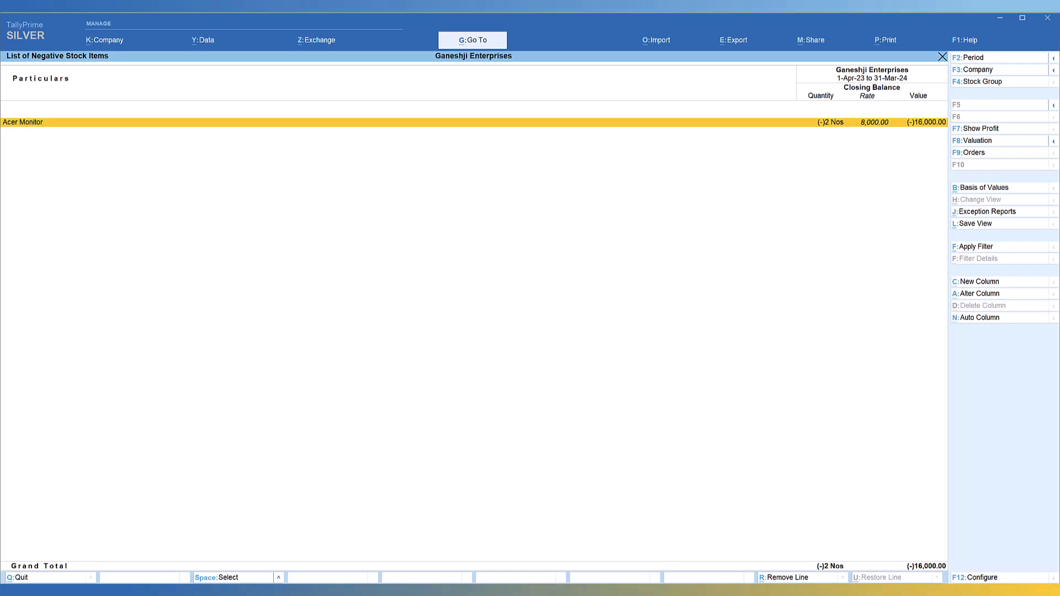
# Step: Open the list of exception reports from the negative stock items report
pyautogui.hotkey('ctrl', 'j')
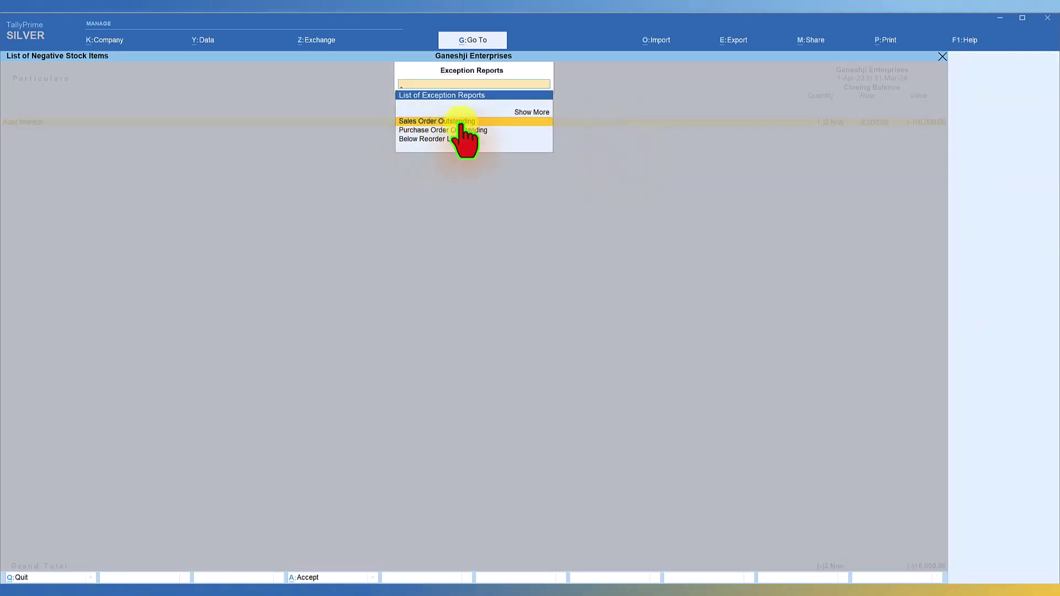